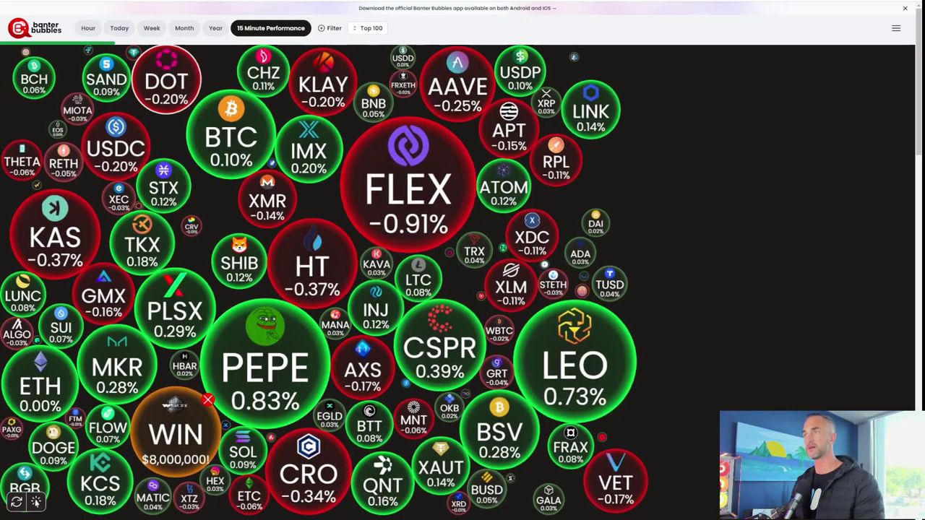
Step: Show the top 100 coins' performance in Banter Bubbles for the past hour and for today
{"action": "left_click", "coordinate": [88, 27]}
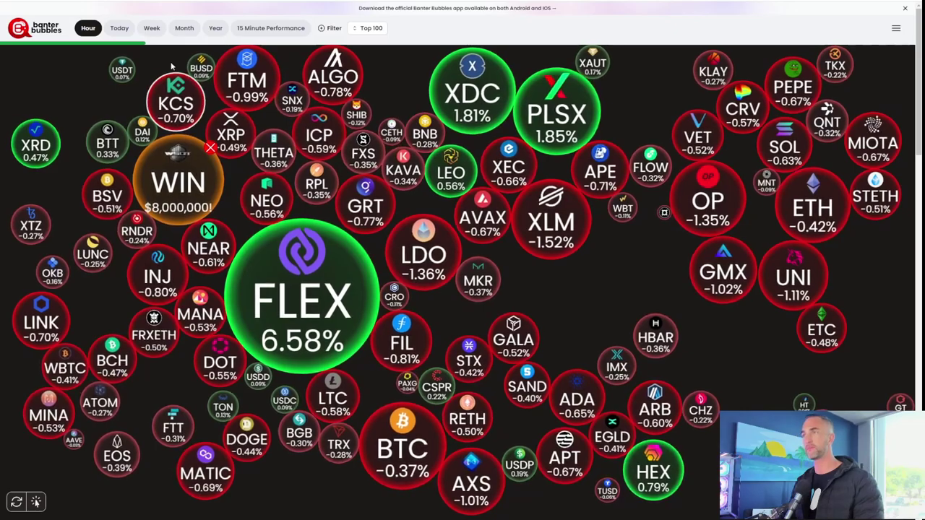
{"action": "left_click", "coordinate": [119, 28]}
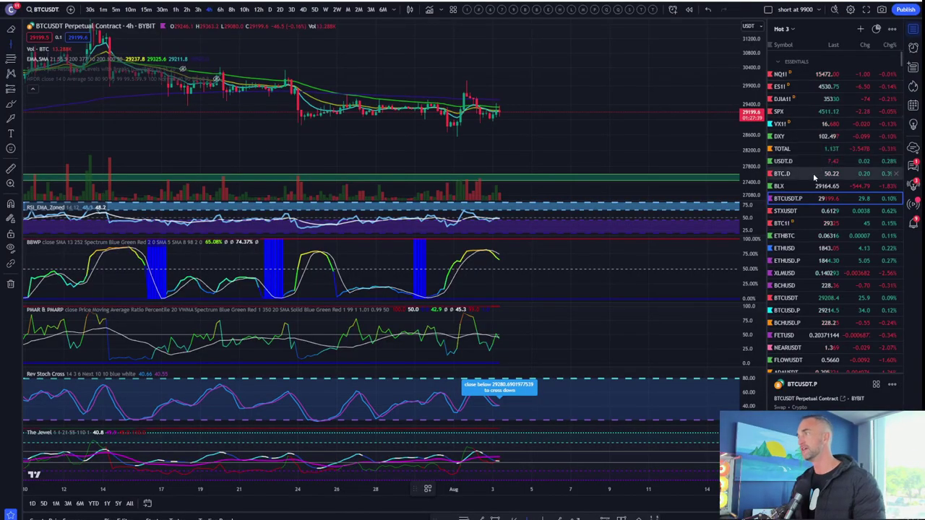
Step: Switch to TradingView and examine the 4-hour U.S. Dollar Index (DXY) chart with the price pane maximized
{"action": "left_click", "coordinate": [785, 136]}
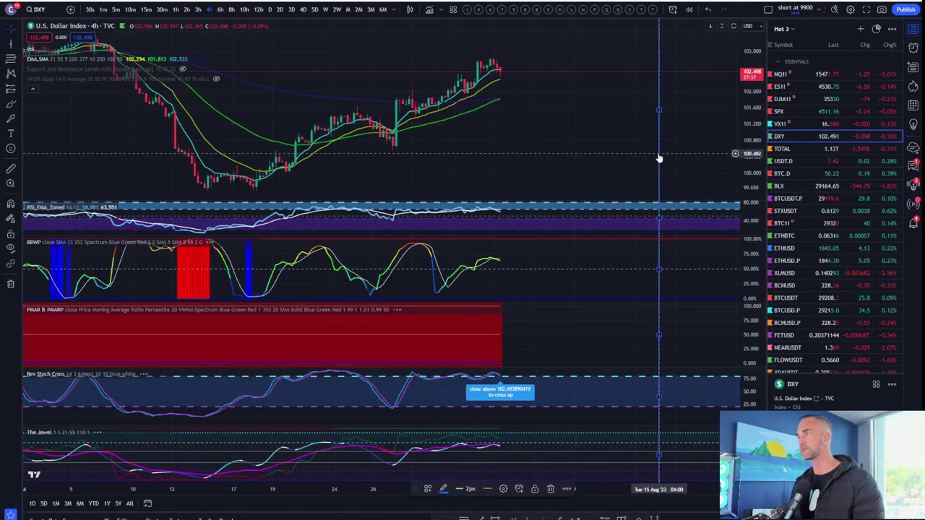
{"action": "double_click", "coordinate": [590, 178]}
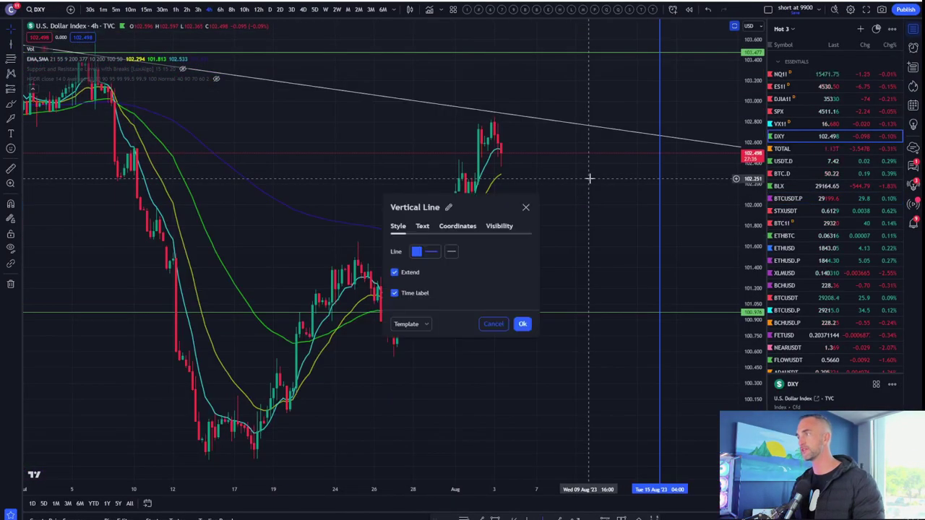
{"action": "left_click", "coordinate": [525, 207]}
{"action": "scroll", "coordinate": [517, 209], "scroll_direction": "down", "scroll_amount": 5}
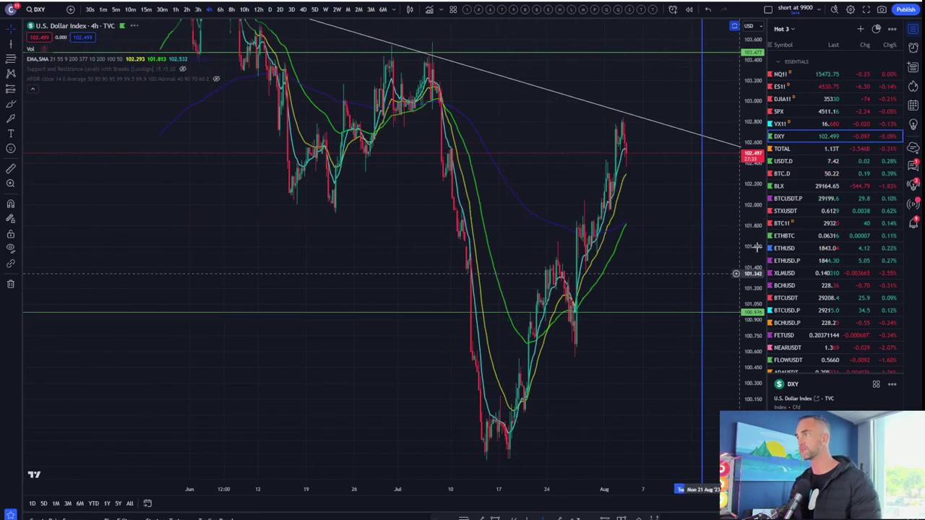
{"action": "scroll", "coordinate": [736, 266], "scroll_direction": "down", "scroll_amount": 3}
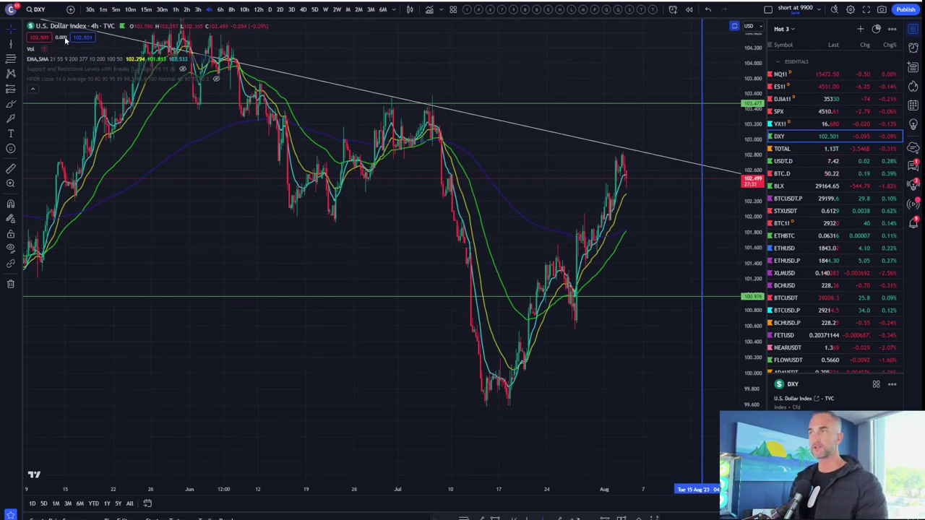
{"action": "scroll", "coordinate": [304, 262], "scroll_direction": "up", "scroll_amount": 3}
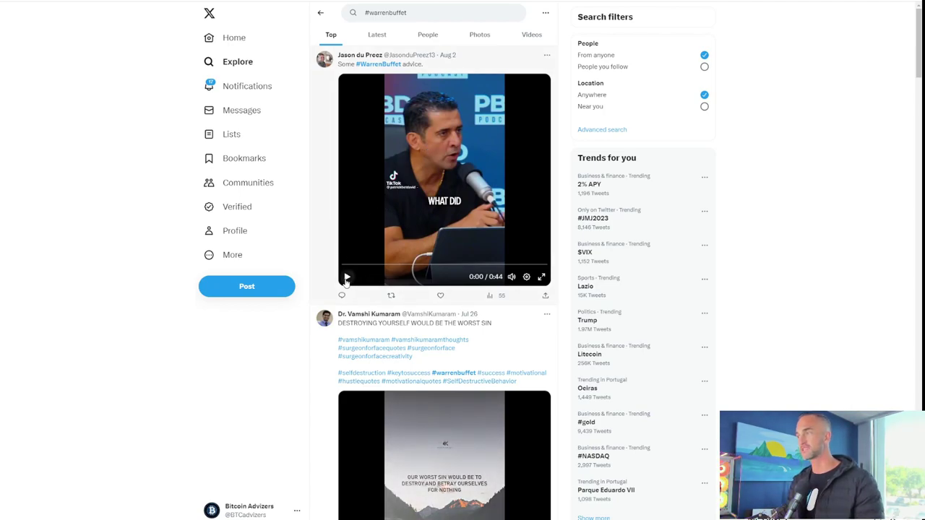
Step: Switch to X and play the Warren Buffett advice video in the #warrenbuffet search results
{"action": "left_click", "coordinate": [347, 279]}
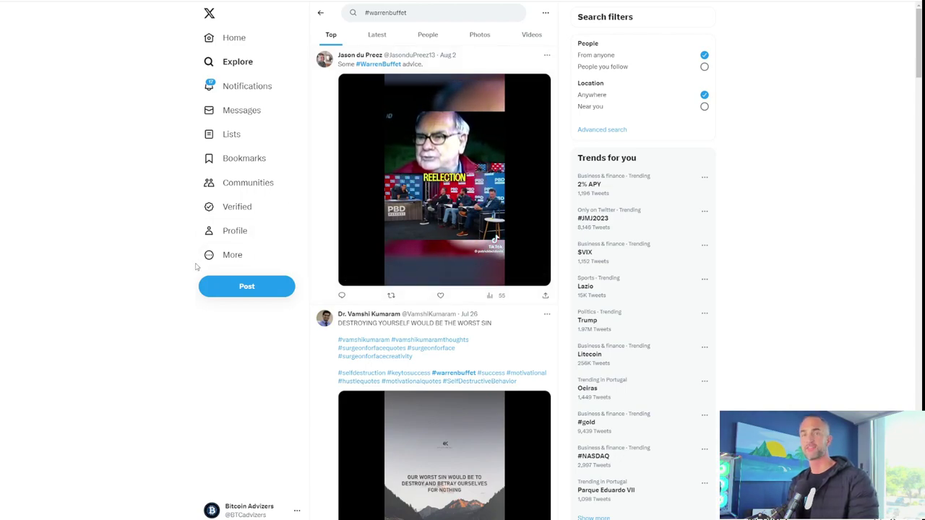
{"action": "mouse_move", "coordinate": [445, 233]}
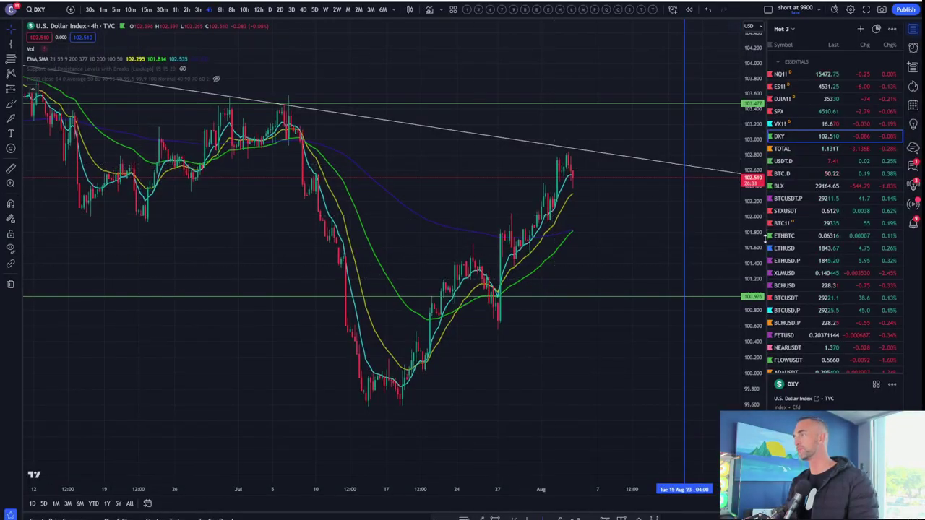
Step: Return to TradingView and examine STXUSDT's 4-hour price action around its descending trendline
{"action": "left_click_drag", "start_coordinate": [765, 236], "coordinate": [755, 249]}
{"action": "left_click", "coordinate": [795, 210]}
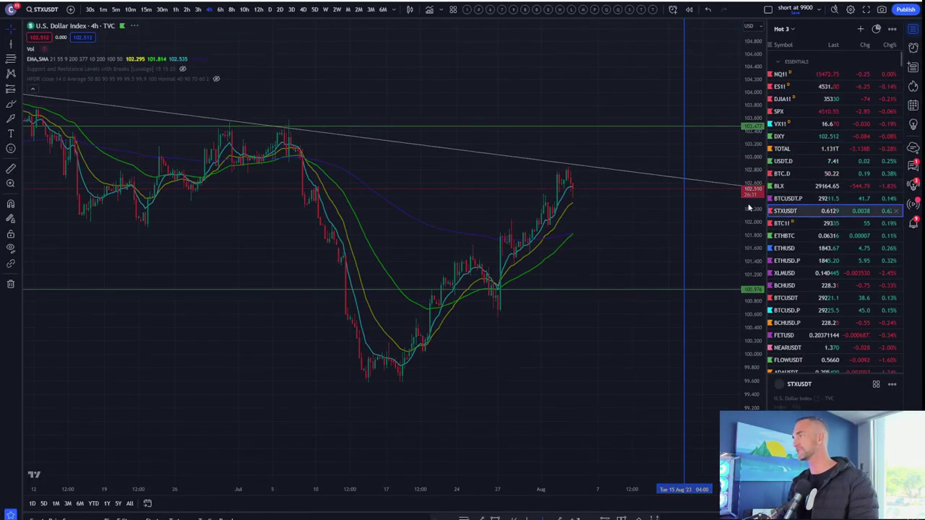
{"action": "scroll", "coordinate": [514, 227], "scroll_direction": "up", "scroll_amount": 3}
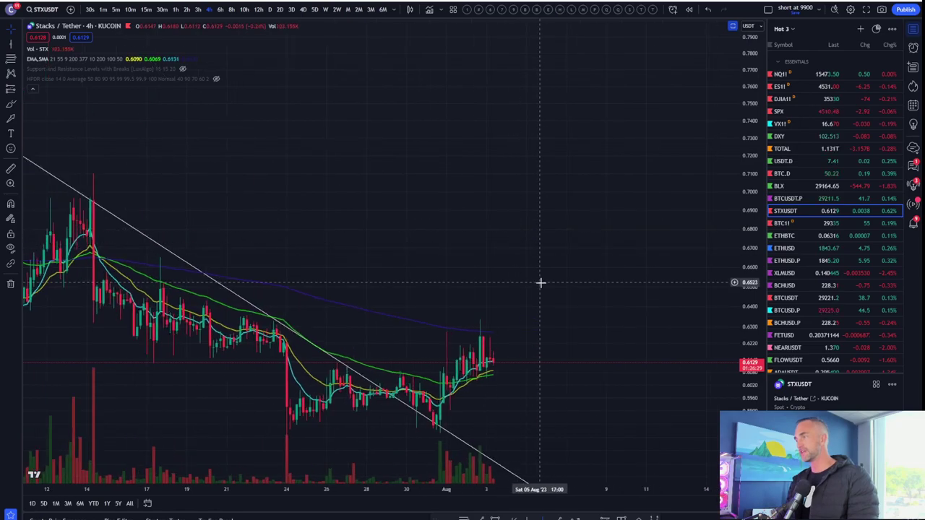
{"action": "left_click_drag", "start_coordinate": [757, 248], "coordinate": [755, 261]}
{"action": "scroll", "coordinate": [609, 229], "scroll_direction": "down", "scroll_amount": 3}
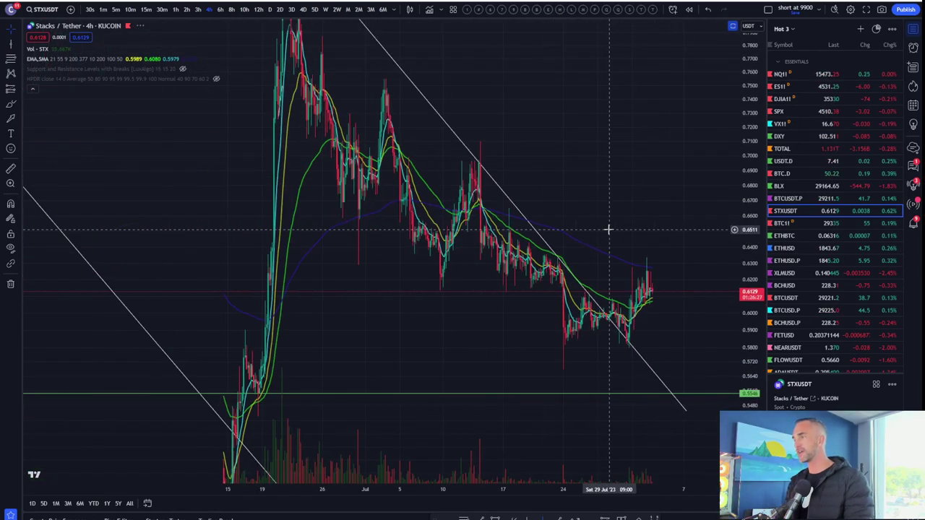
{"action": "left_click_drag", "start_coordinate": [722, 203], "coordinate": [722, 238]}
{"action": "scroll", "coordinate": [558, 196], "scroll_direction": "up", "scroll_amount": 3}
{"action": "scroll", "coordinate": [489, 203], "scroll_direction": "up", "scroll_amount": 2}
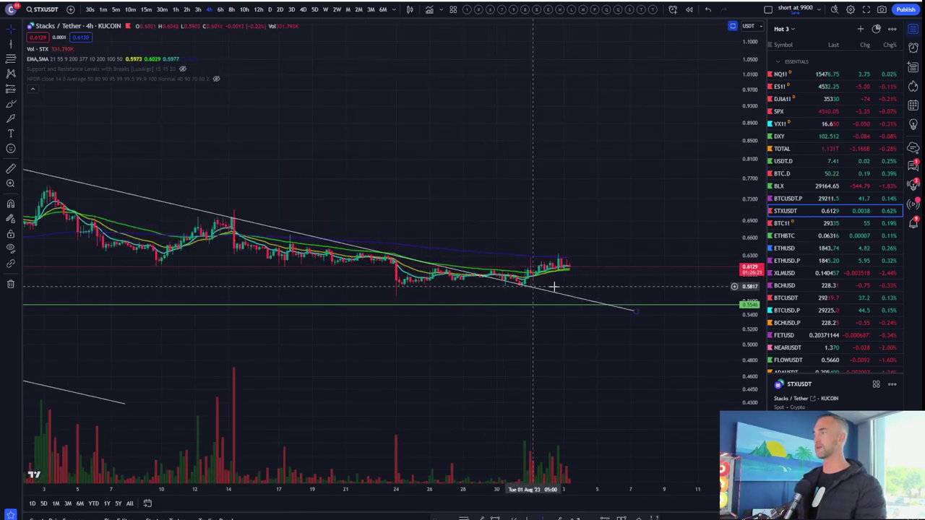
{"action": "scroll", "coordinate": [559, 309], "scroll_direction": "up", "scroll_amount": 2}
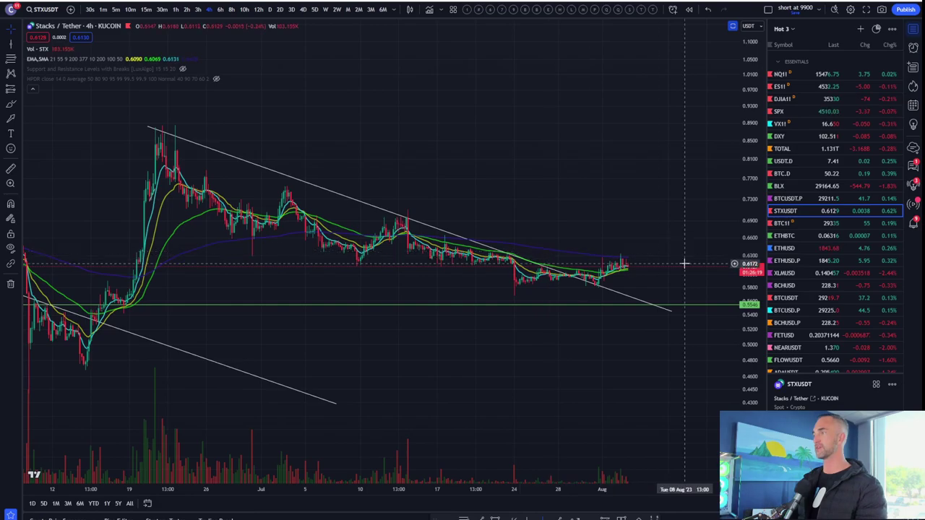
{"action": "scroll", "coordinate": [640, 208], "scroll_direction": "down", "scroll_amount": 3}
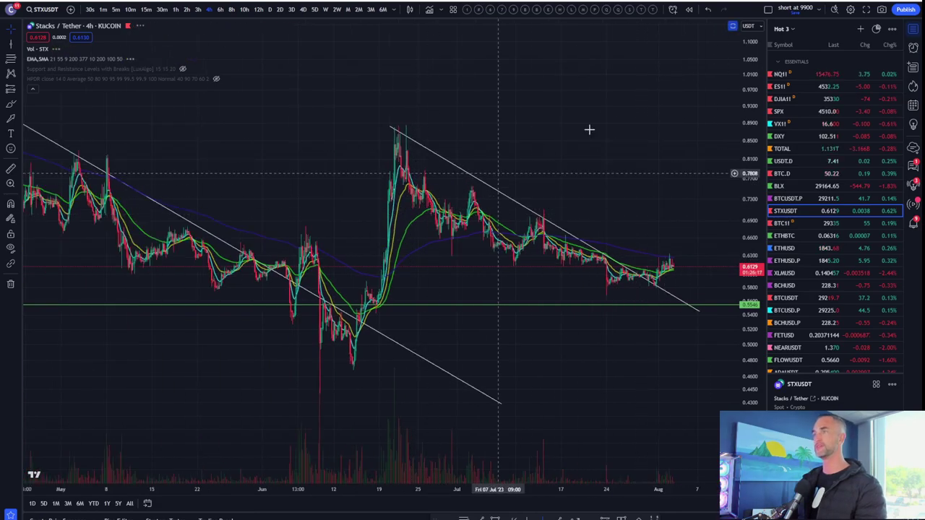
Step: Open the BTCUSDT.P 4-hour chart and examine recent price action above the green support zone
{"action": "key", "text": "Up"}
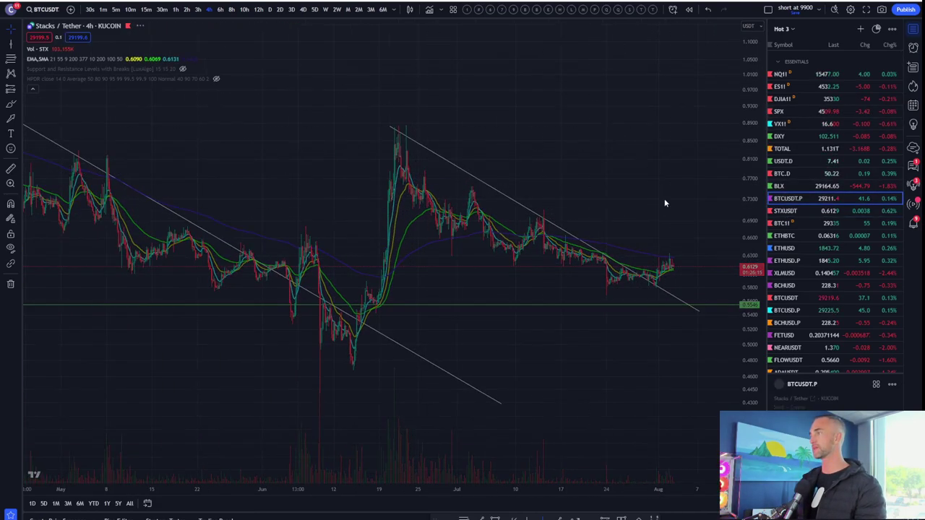
{"action": "scroll", "coordinate": [412, 195], "scroll_direction": "up", "scroll_amount": 5}
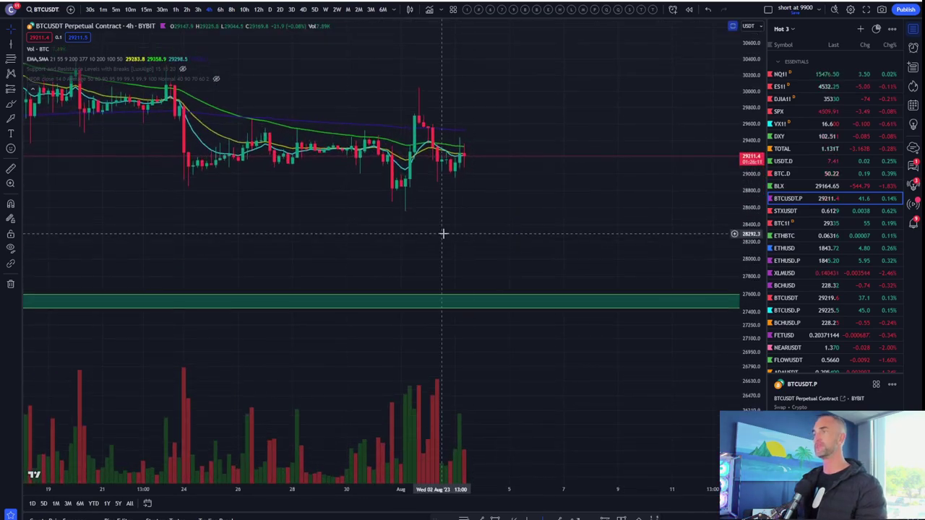
{"action": "scroll", "coordinate": [443, 233], "scroll_direction": "down", "scroll_amount": 5}
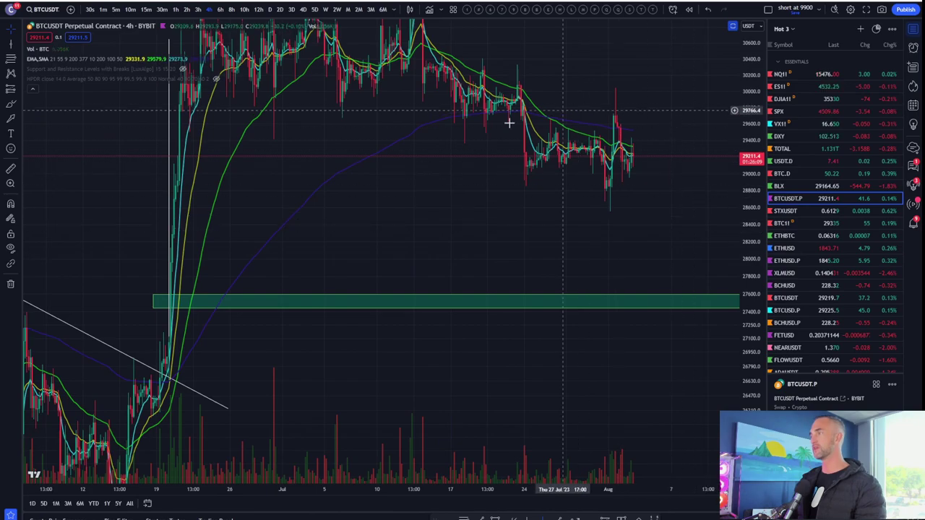
{"action": "scroll", "coordinate": [367, 182], "scroll_direction": "up", "scroll_amount": 3}
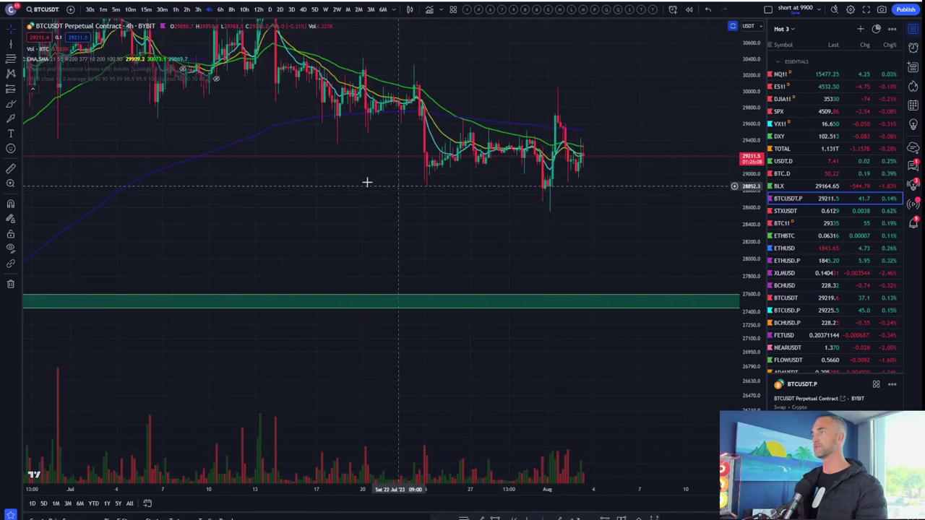
Step: Switch BTCUSDT.P to the daily timeframe and restore the indicator panes to review them alongside price
{"action": "left_click", "coordinate": [269, 9]}
{"action": "scroll", "coordinate": [427, 171], "scroll_direction": "up", "scroll_amount": 3}
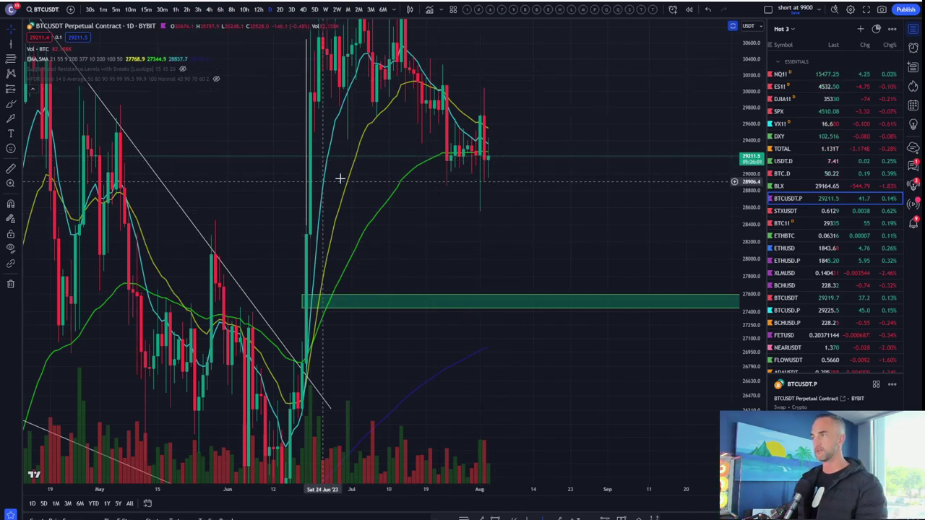
{"action": "scroll", "coordinate": [415, 180], "scroll_direction": "up", "scroll_amount": 2}
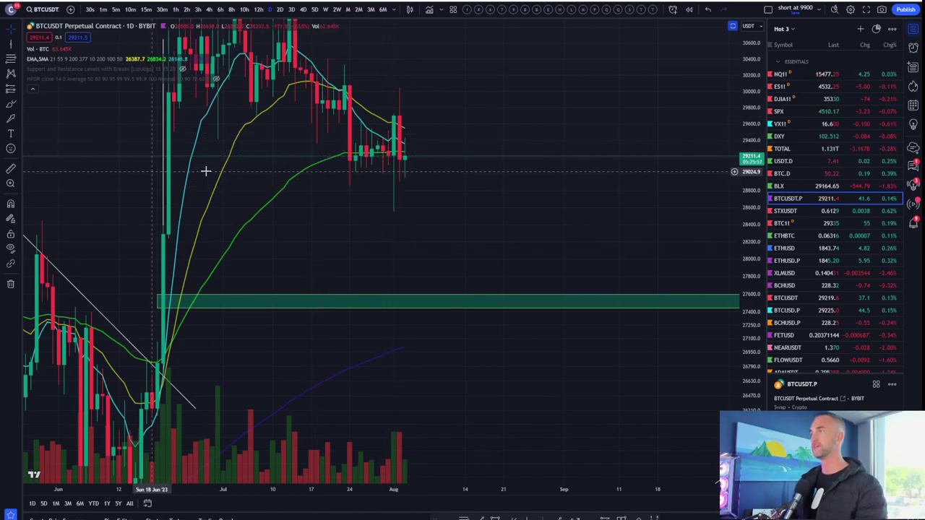
{"action": "double_click", "coordinate": [544, 84]}
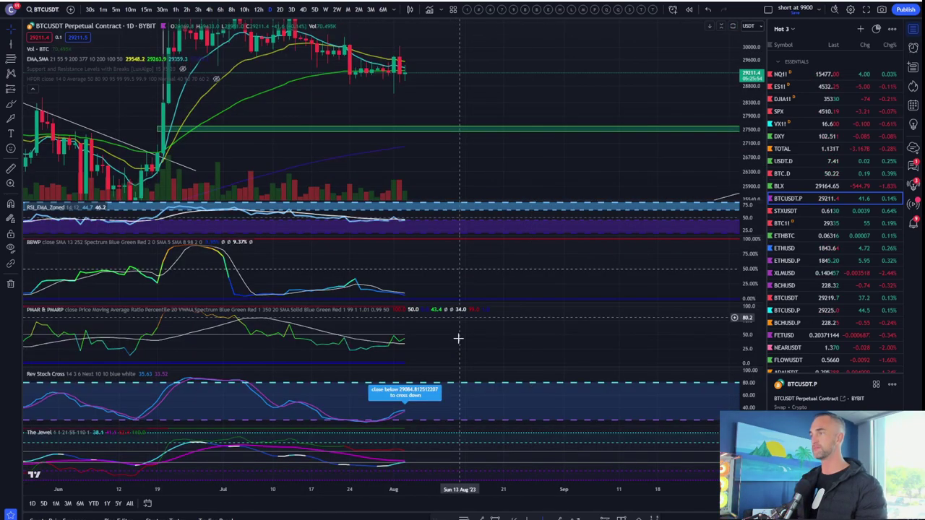
{"action": "double_click", "coordinate": [514, 403]}
{"action": "double_click", "coordinate": [522, 297]}
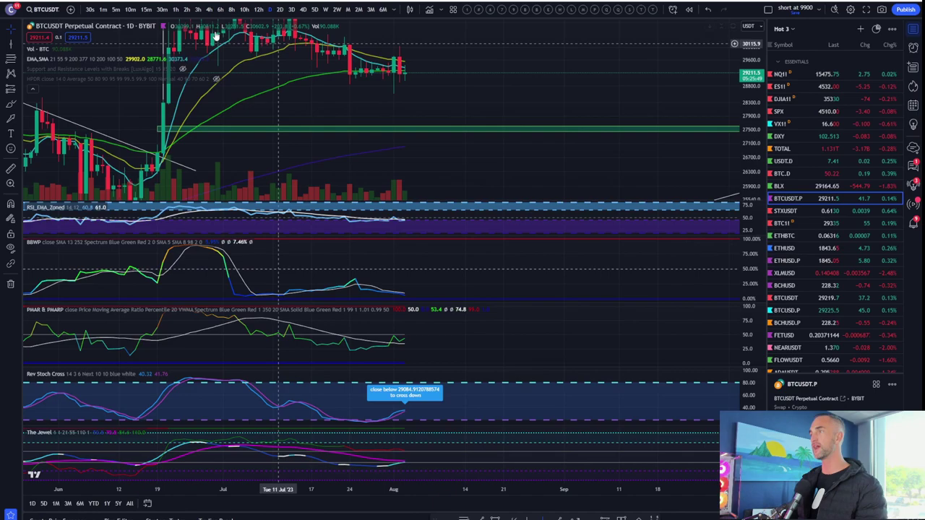
{"action": "scroll", "coordinate": [413, 439], "scroll_direction": "down", "scroll_amount": 3}
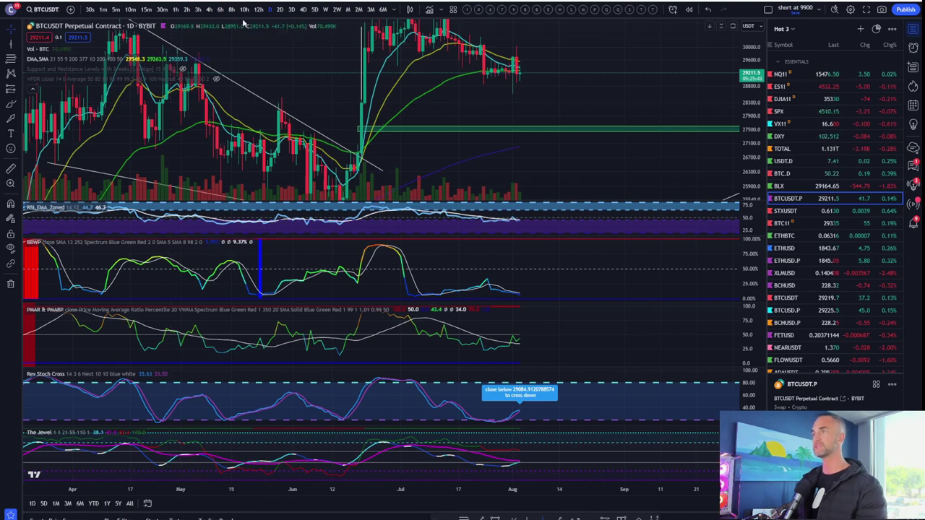
Step: Review BTCUSDT.P and its indicators on the 4-hour and 1-hour timeframes
{"action": "left_click", "coordinate": [210, 10]}
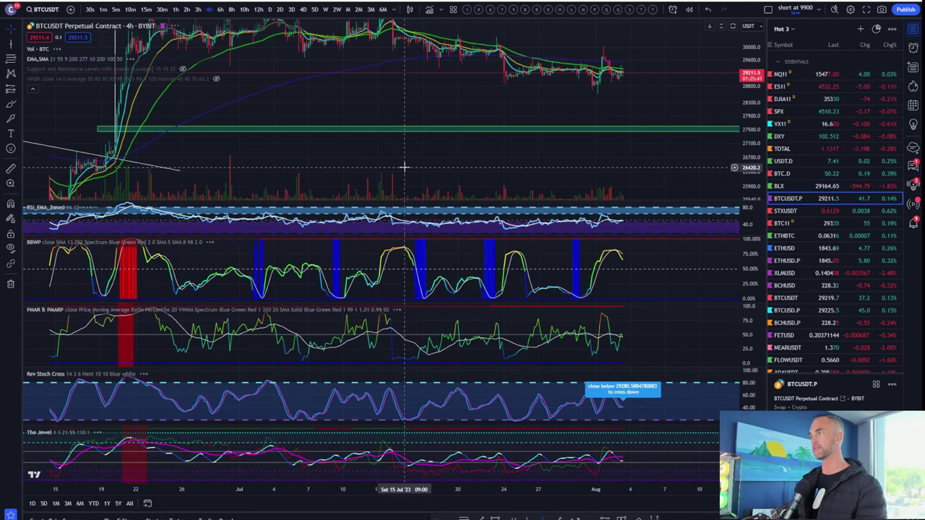
{"action": "scroll", "coordinate": [545, 124], "scroll_direction": "up", "scroll_amount": 3}
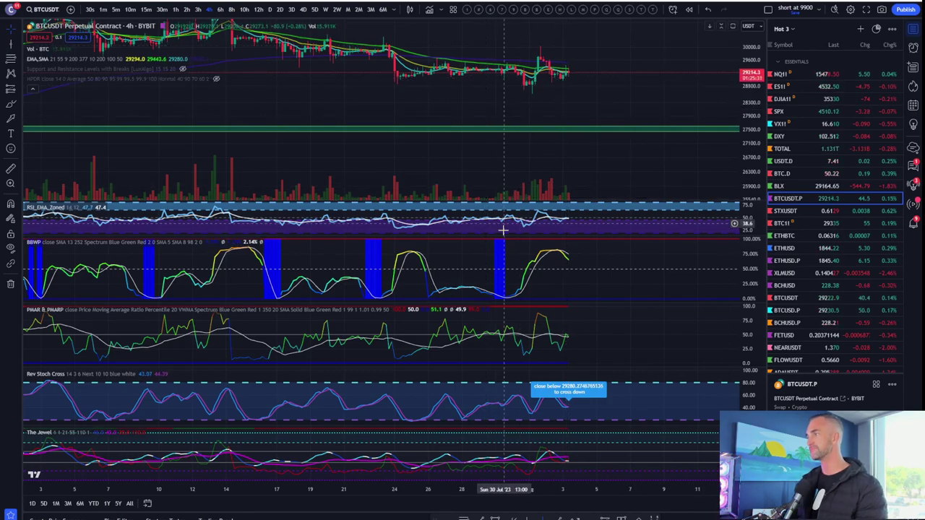
{"action": "left_click", "coordinate": [176, 9]}
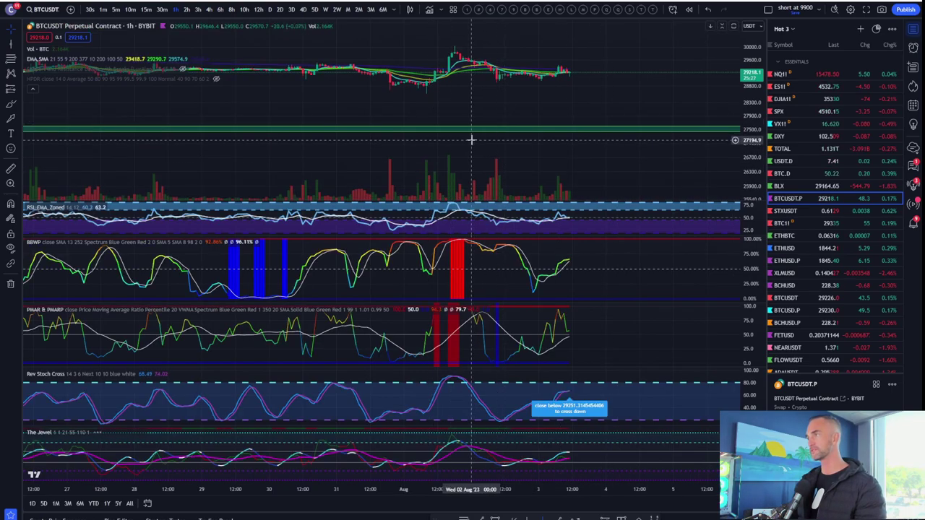
{"action": "scroll", "coordinate": [448, 142], "scroll_direction": "up", "scroll_amount": 2}
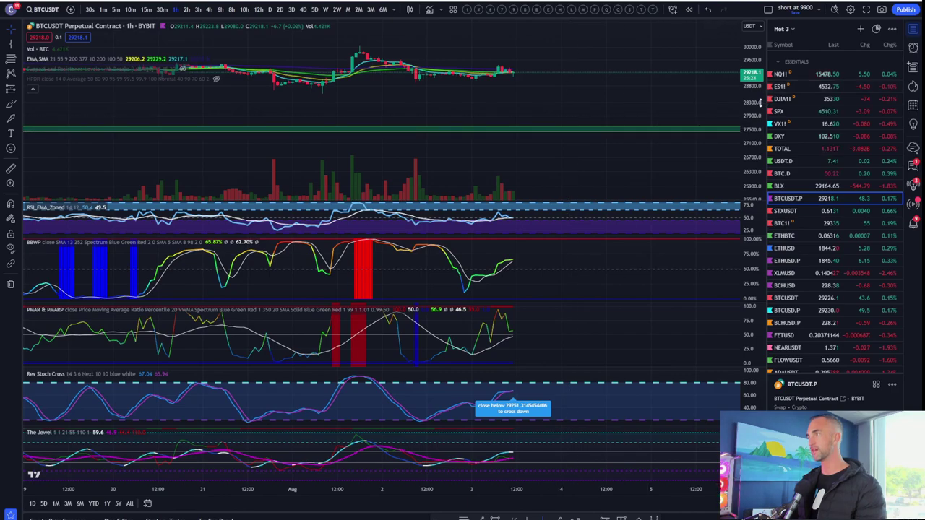
{"action": "scroll", "coordinate": [335, 154], "scroll_direction": "down", "scroll_amount": 5}
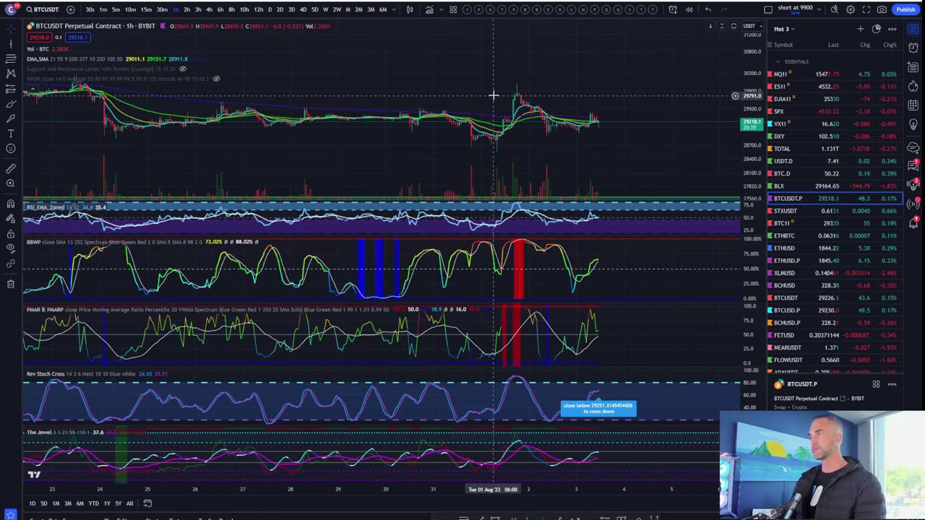
Step: Mark the recent 1-hour swing high and low with horizontal lines at about 30052.9 and 28559.8
{"action": "left_click_drag", "start_coordinate": [531, 116], "coordinate": [341, 123]}
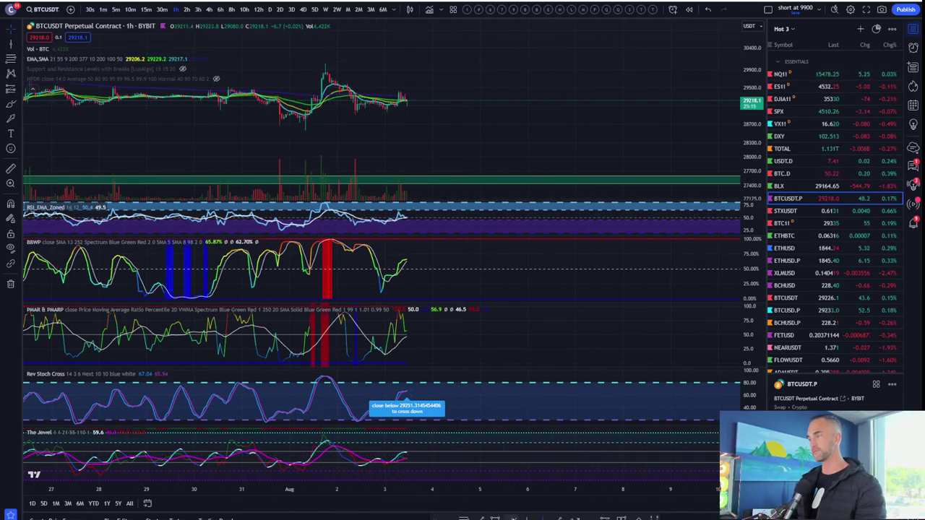
{"action": "left_click", "coordinate": [258, 65]}
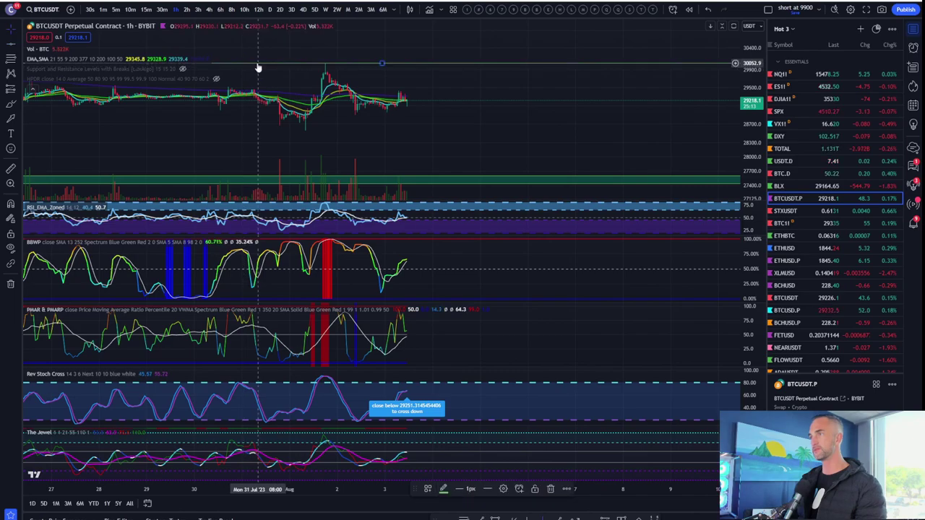
{"action": "left_click", "coordinate": [320, 137]}
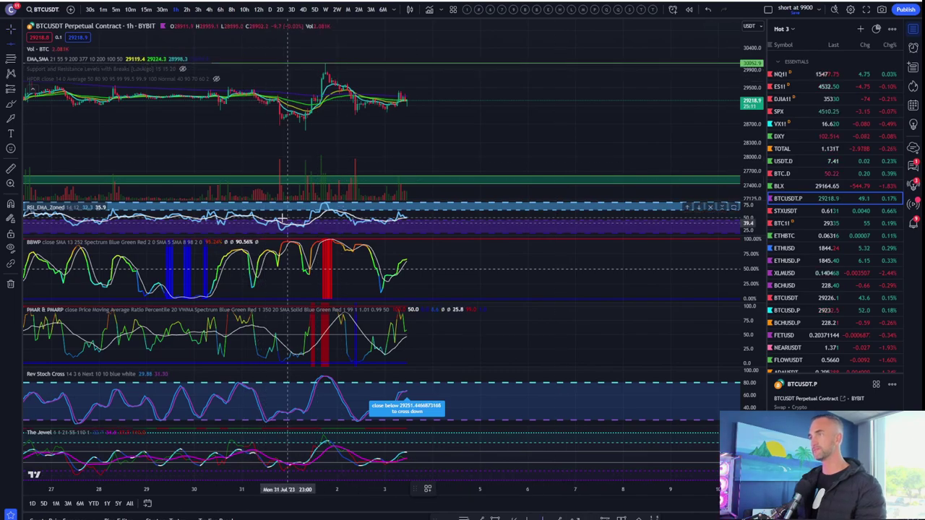
{"action": "key", "text": "alt+h"}
Step: Switch BTCUSDT.P to the daily timeframe and examine recent candles against the marked range levels and the indicator panes
{"action": "scroll", "coordinate": [221, 148], "scroll_direction": "down", "scroll_amount": 5}
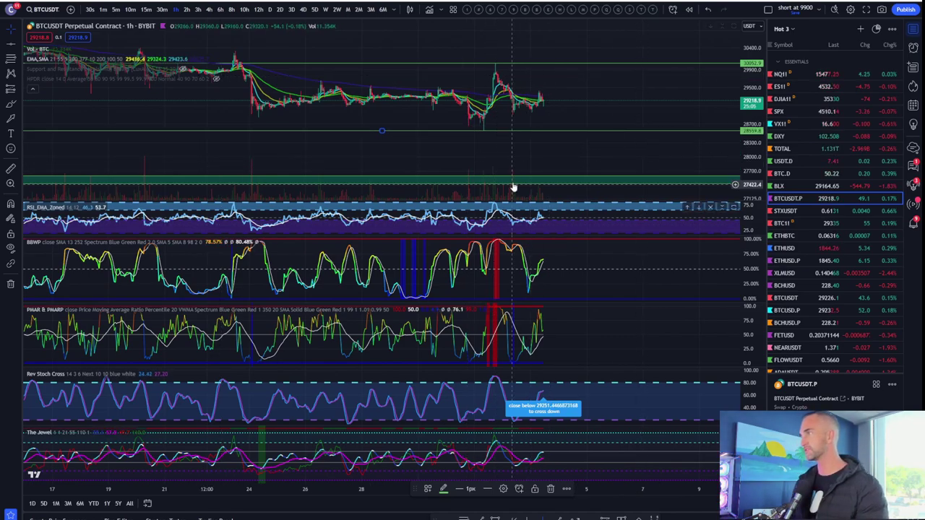
{"action": "left_click", "coordinate": [271, 9]}
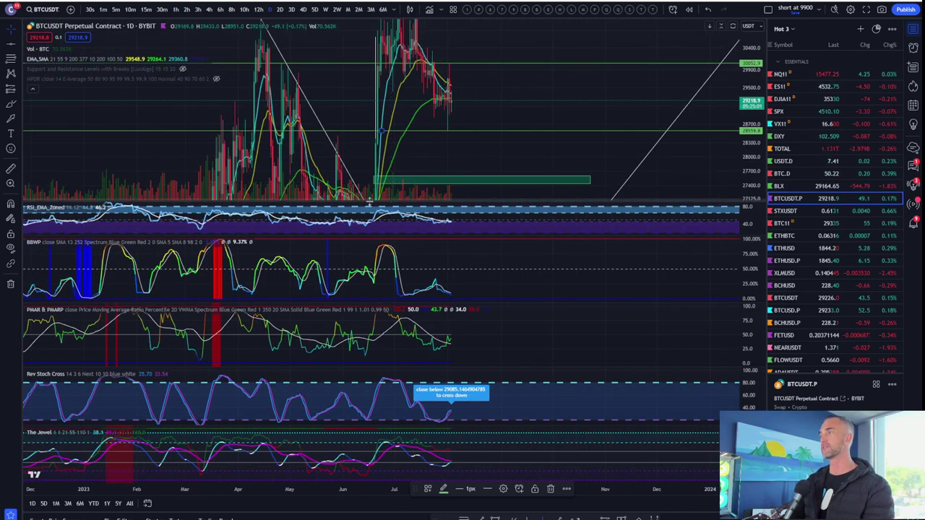
{"action": "left_click_drag", "start_coordinate": [369, 205], "coordinate": [253, 137]}
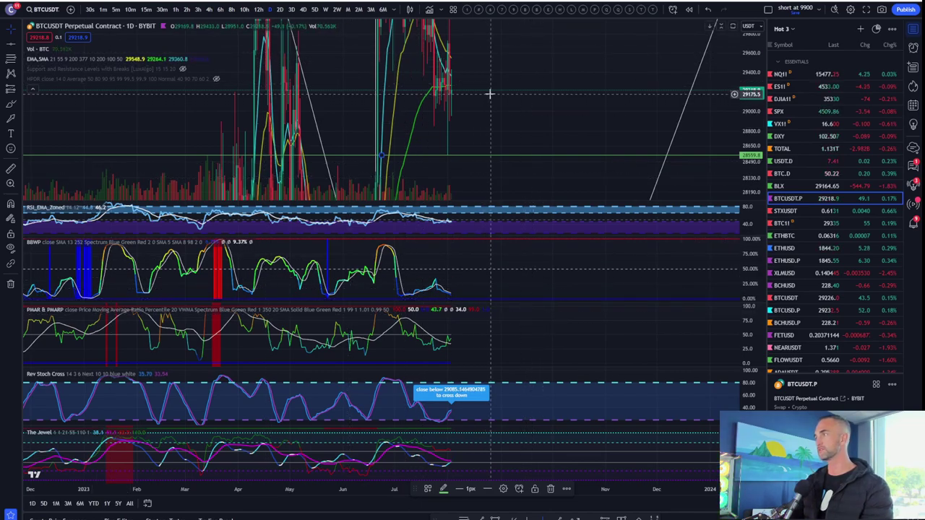
{"action": "scroll", "coordinate": [386, 124], "scroll_direction": "up", "scroll_amount": 2}
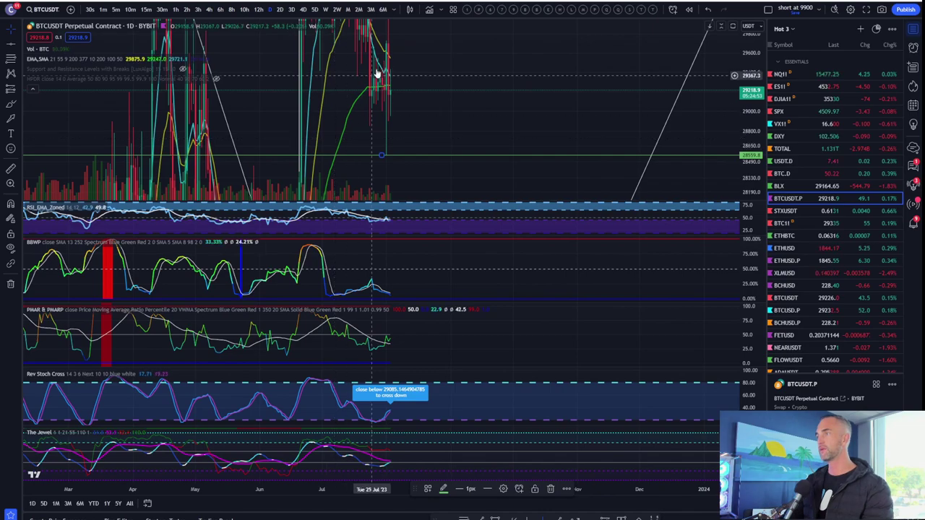
{"action": "left_click_drag", "start_coordinate": [506, 104], "coordinate": [672, 106]}
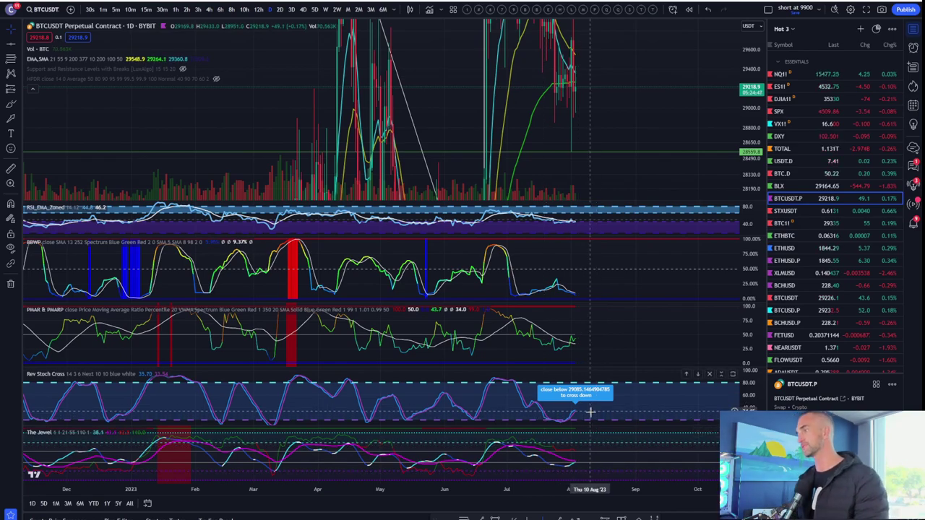
{"action": "scroll", "coordinate": [498, 104], "scroll_direction": "up", "scroll_amount": 3}
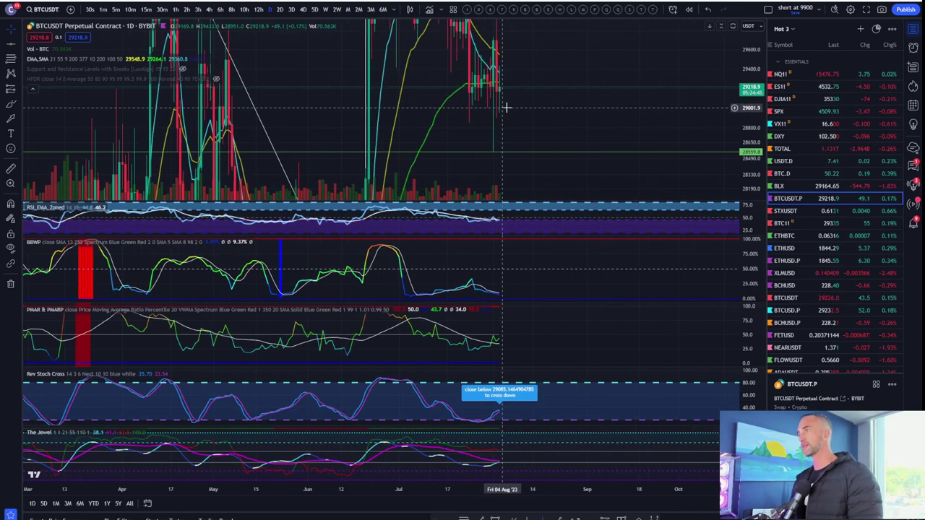
{"action": "scroll", "coordinate": [400, 117], "scroll_direction": "left", "scroll_amount": 2}
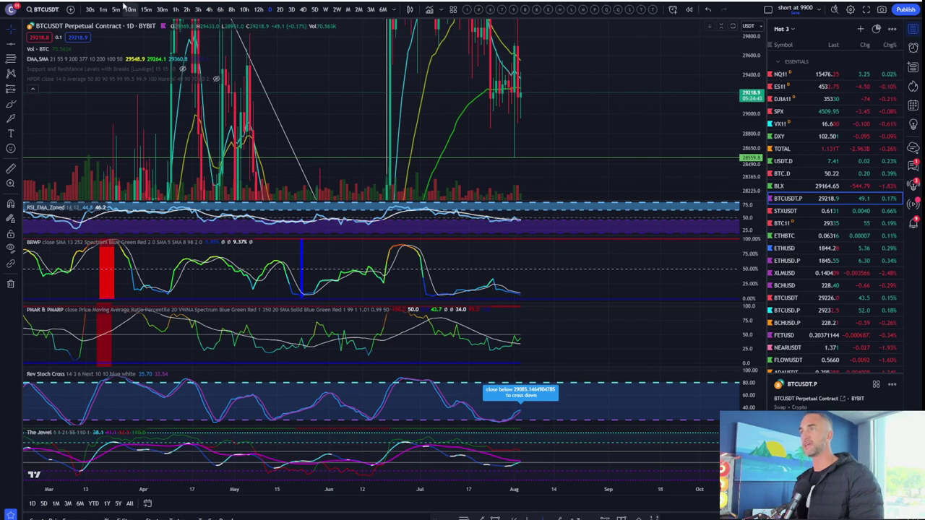
Step: Compare BTCUSDT.P price and its BBWP readings on the 12-hour, 8-hour, 6-hour and 4-hour timeframes in turn
{"action": "left_click", "coordinate": [262, 12]}
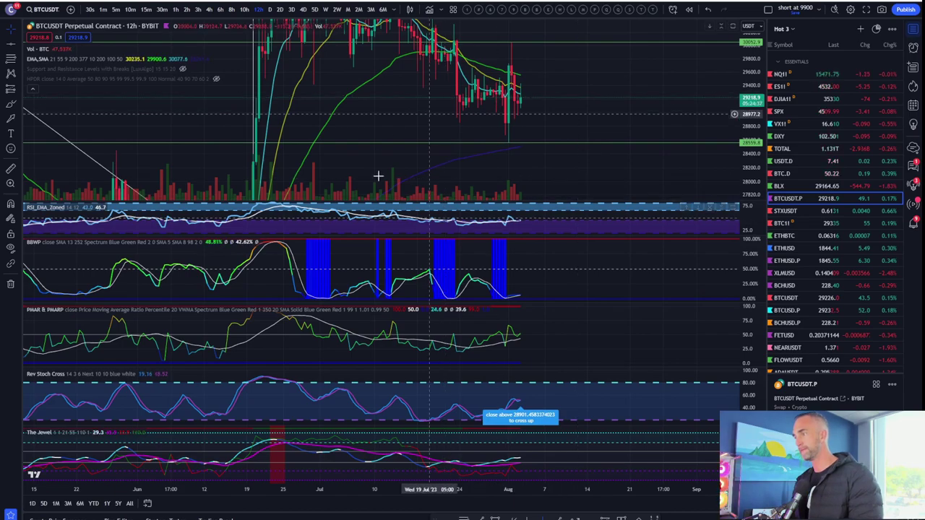
{"action": "left_click", "coordinate": [230, 11]}
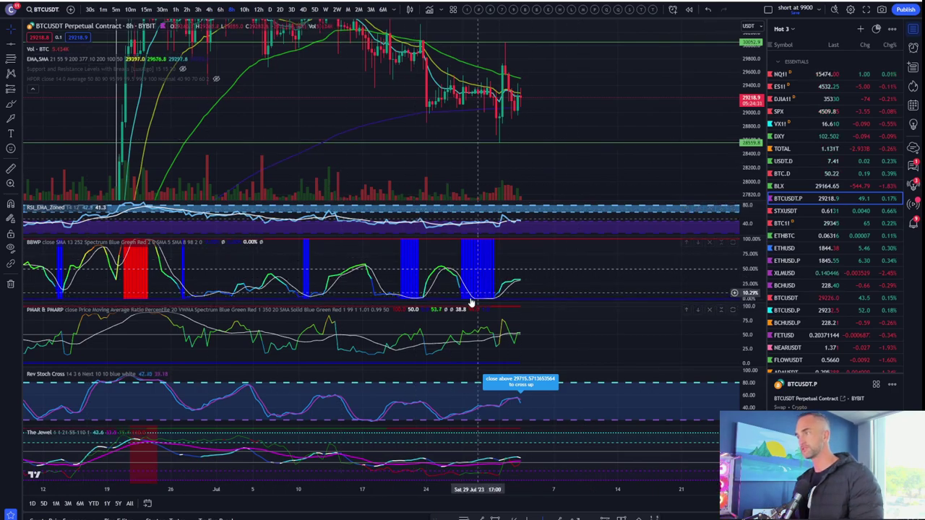
{"action": "scroll", "coordinate": [688, 135], "scroll_direction": "down", "scroll_amount": 3}
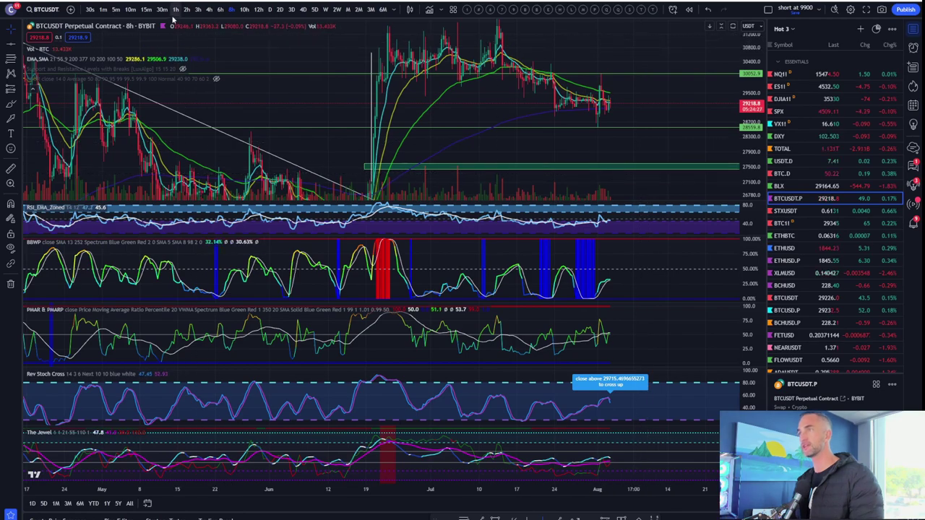
{"action": "left_click", "coordinate": [220, 10]}
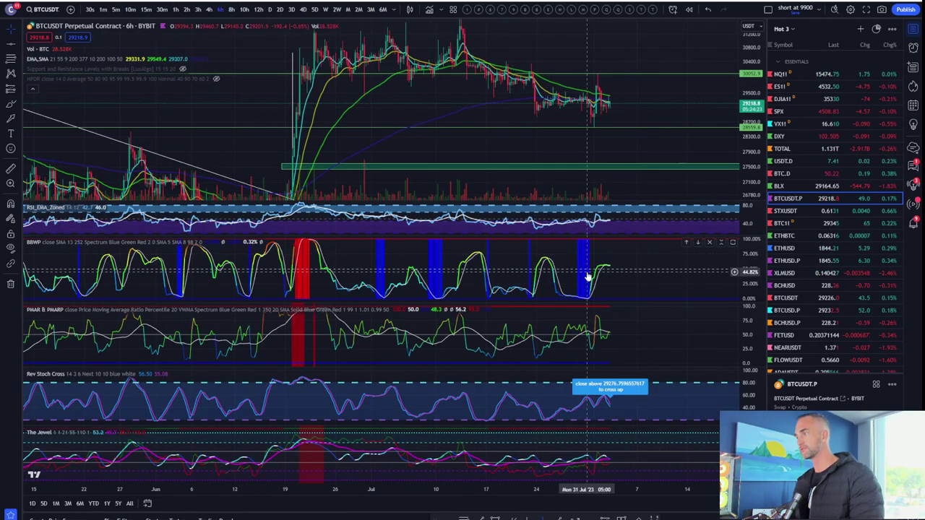
{"action": "left_click", "coordinate": [210, 9]}
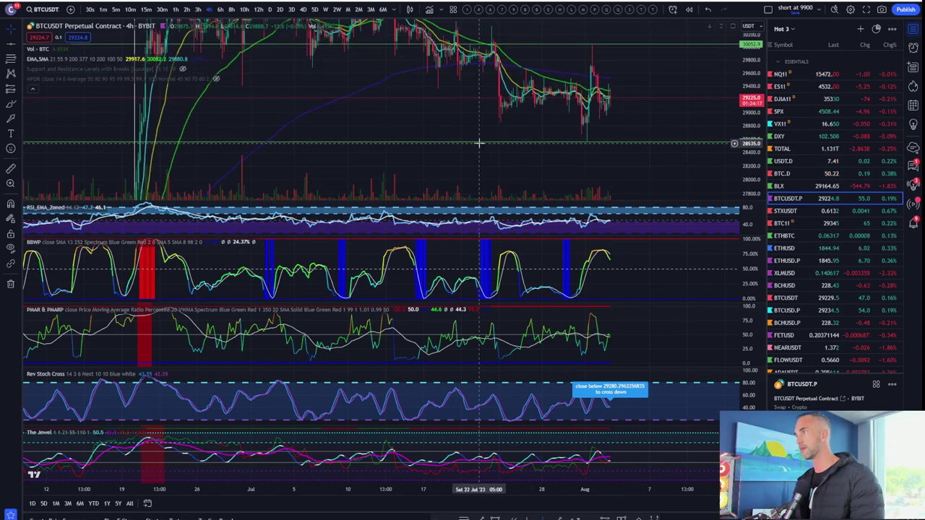
Step: Open the 15-minute BTCUSDT.P chart and examine price movement between the two marked range levels
{"action": "left_click", "coordinate": [146, 9]}
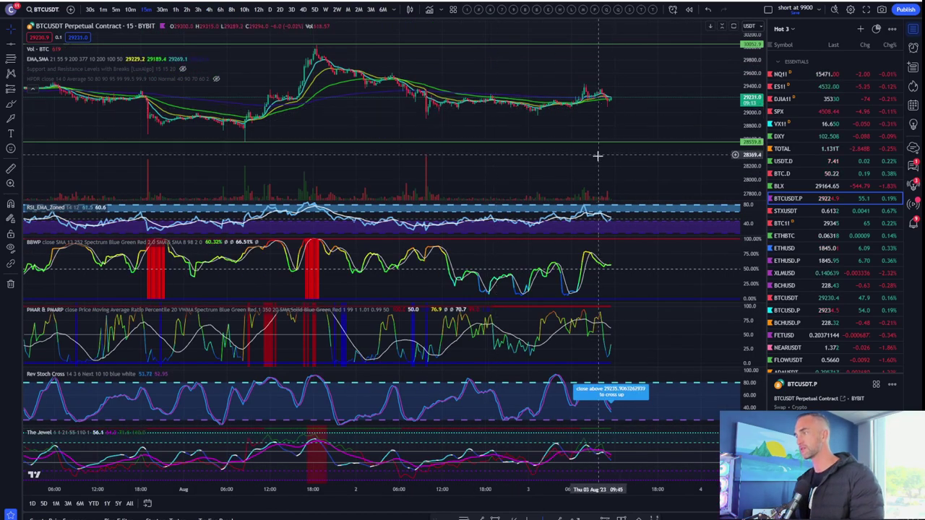
{"action": "scroll", "coordinate": [537, 144], "scroll_direction": "up", "scroll_amount": 3}
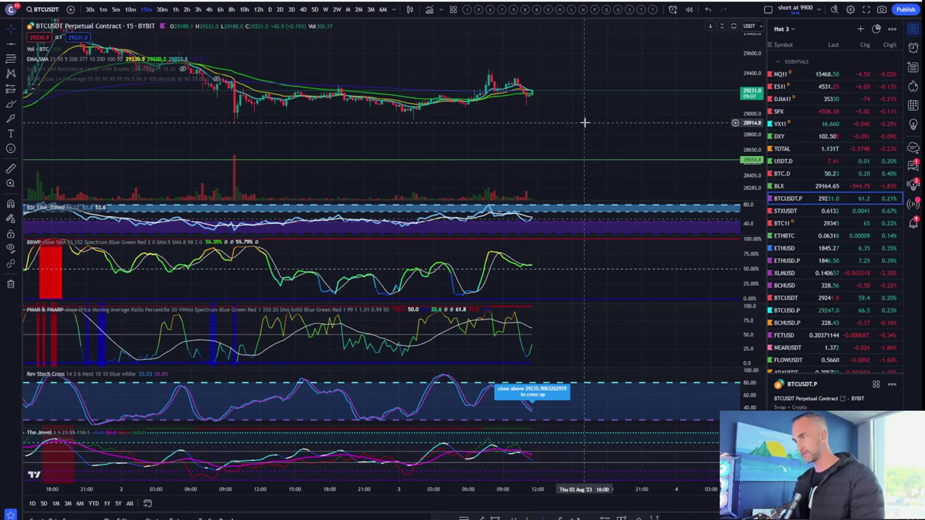
{"action": "scroll", "coordinate": [585, 119], "scroll_direction": "down", "scroll_amount": 3}
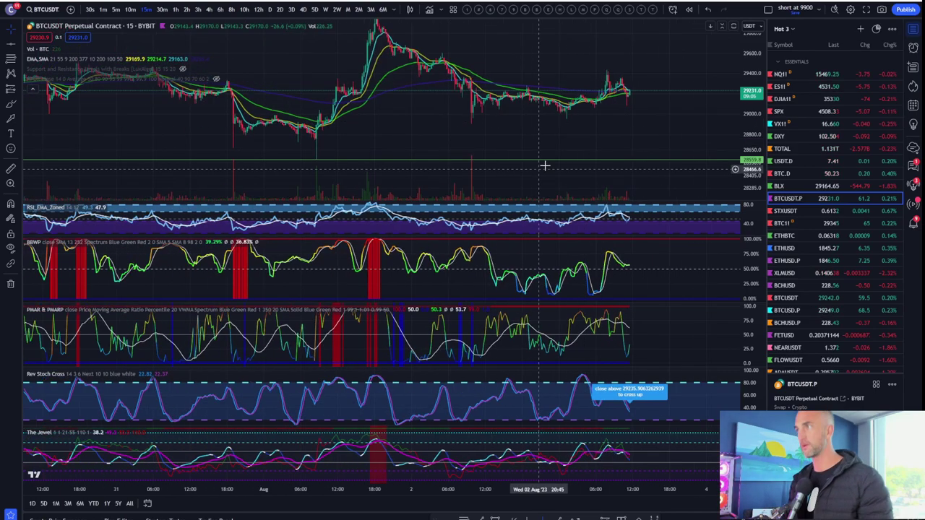
{"action": "scroll", "coordinate": [629, 82], "scroll_direction": "down", "scroll_amount": 4}
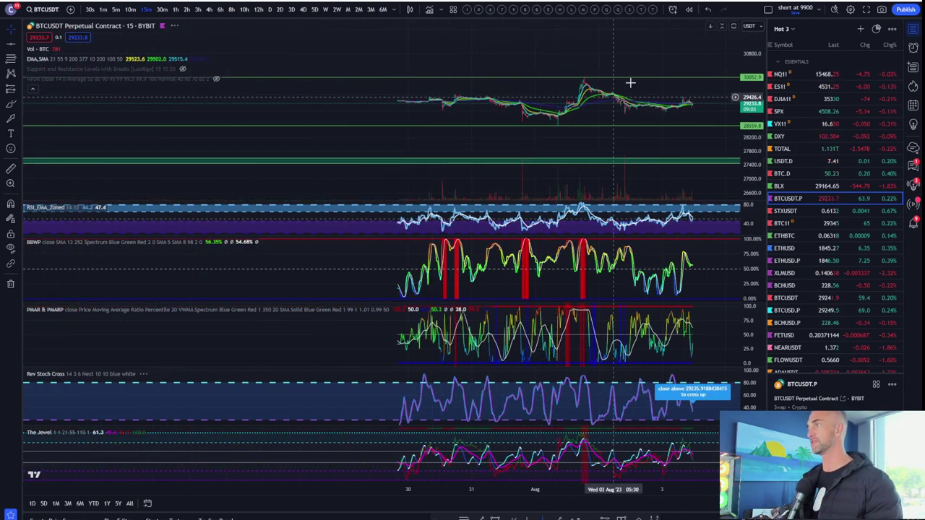
Step: Switch BTCUSDT.P to the weekly timeframe and view the recent candles together with the indicators
{"action": "left_click", "coordinate": [324, 12]}
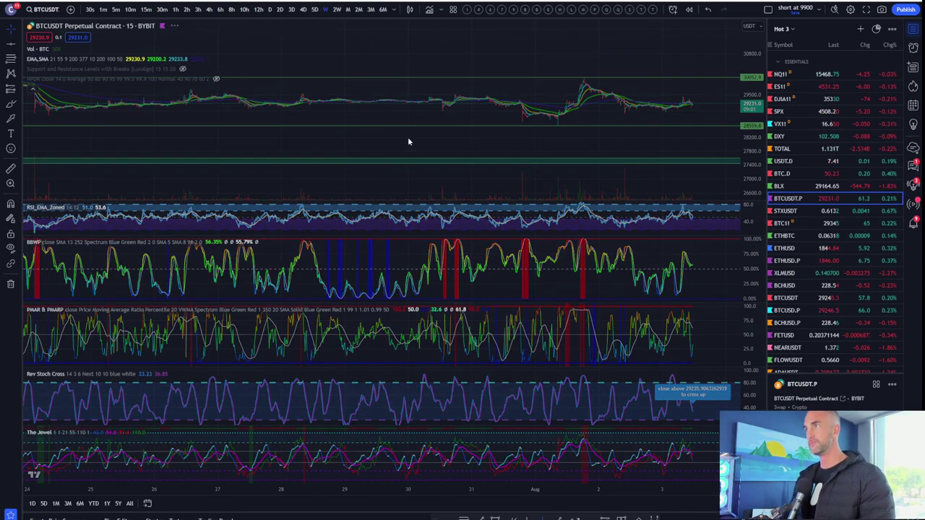
{"action": "scroll", "coordinate": [605, 163], "scroll_direction": "up", "scroll_amount": 5}
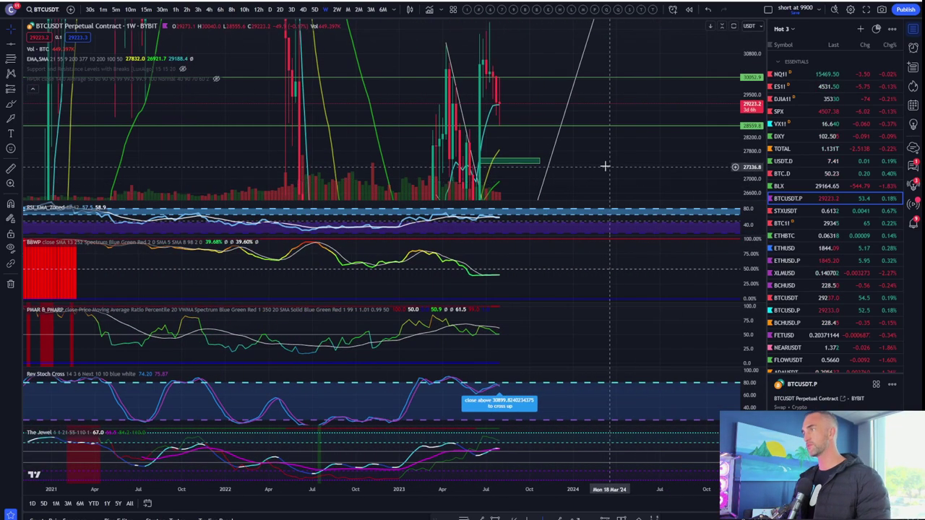